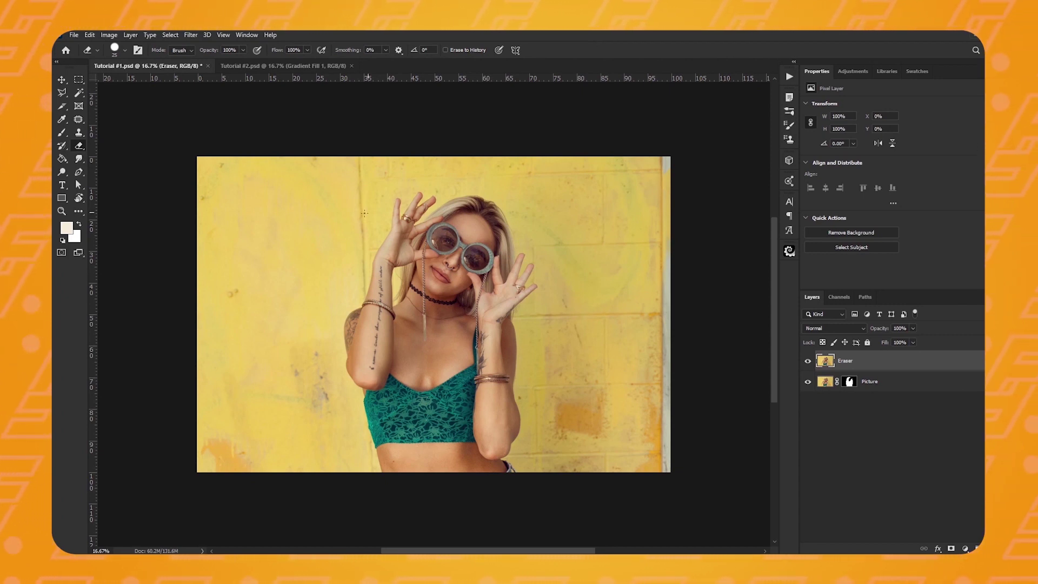
- Erase much of the left yellow wall on the Eraser layer with a larger eraser, undo part of it, and save
key("bracketright")
key("bracketright")
key("bracketright")
key("bracketright")
key("bracketright")
key("bracketright")
key("bracketright")
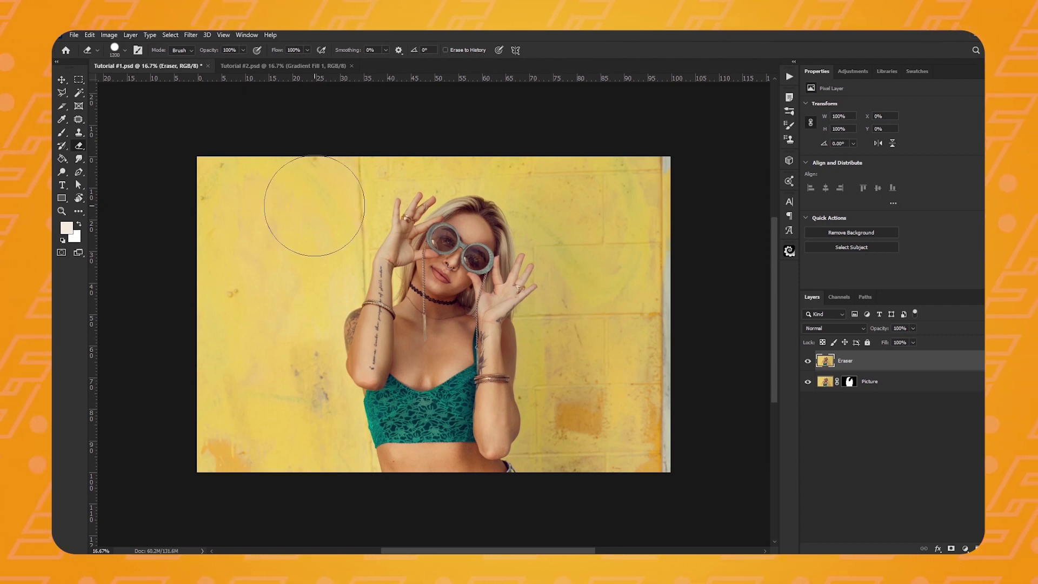
mouse_move(319, 184)
left_mouse_down()
mouse_move(271, 249)
mouse_move(286, 220)
mouse_move(249, 246)
mouse_move(220, 308)
mouse_move(272, 437)
left_mouse_up()
key("ctrl+z")
key("ctrl+s")
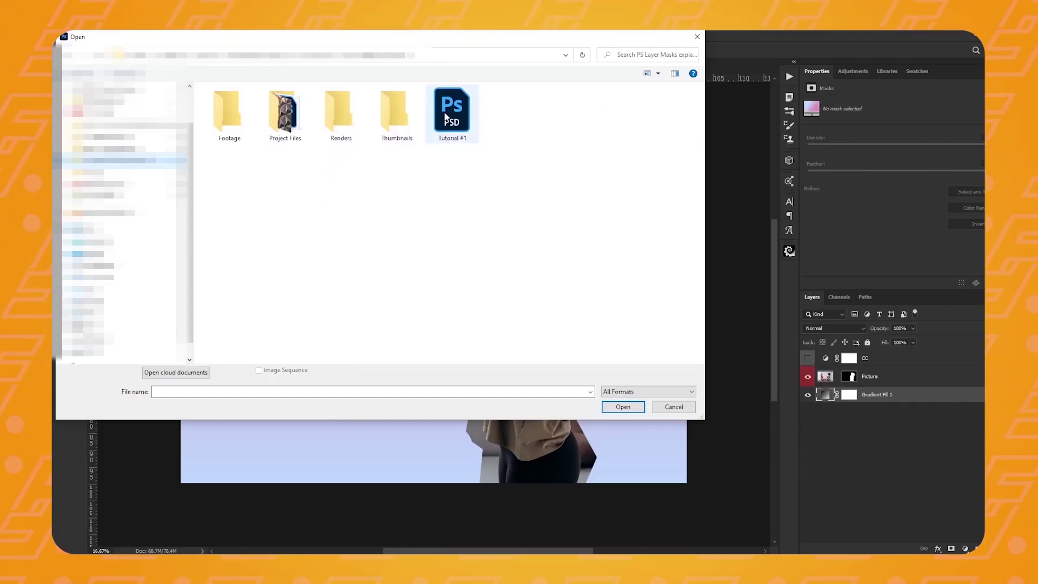
- Open Tutorial #1.psd from the Open dialog
double_click(444, 117)
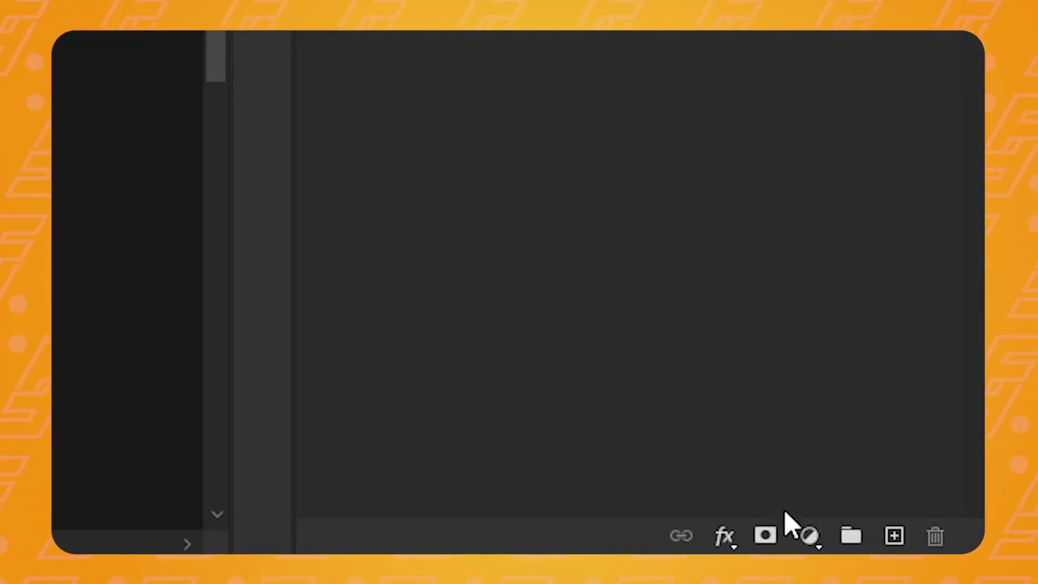
- Add a white layer mask to the Picture layer and target the mask for painting
left_click(777, 540)
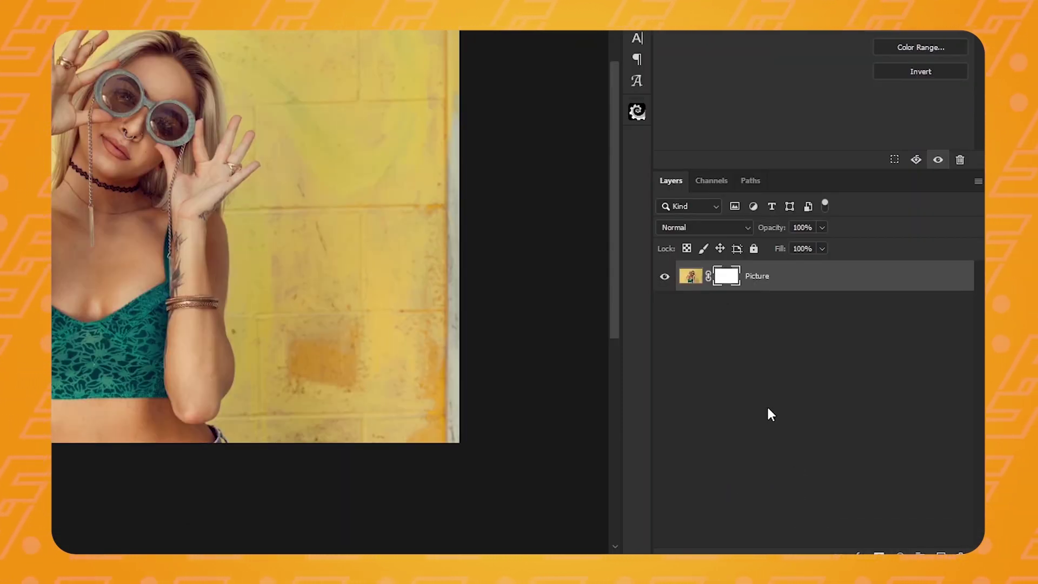
left_click(692, 278)
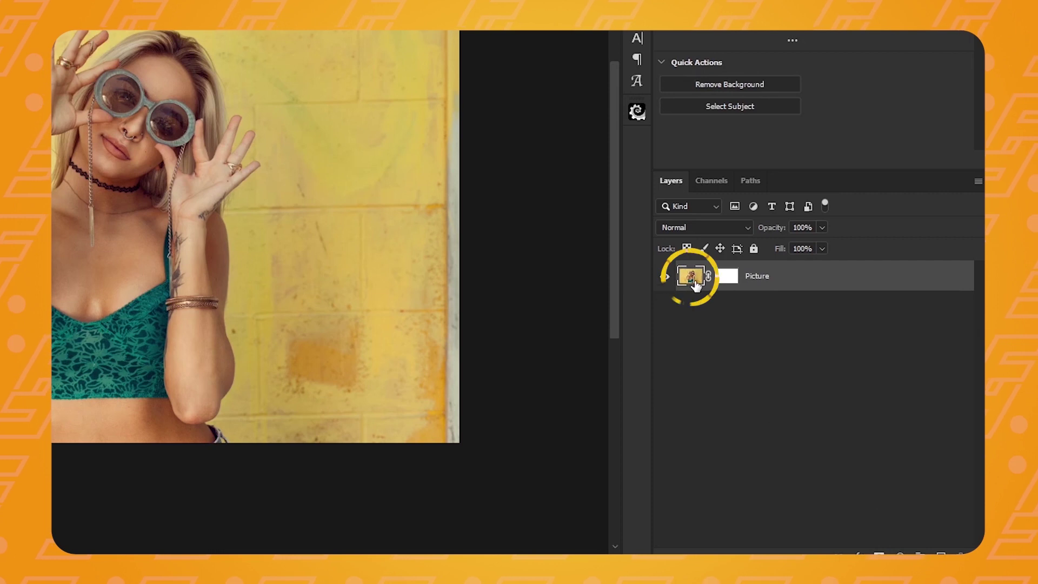
left_click(728, 278)
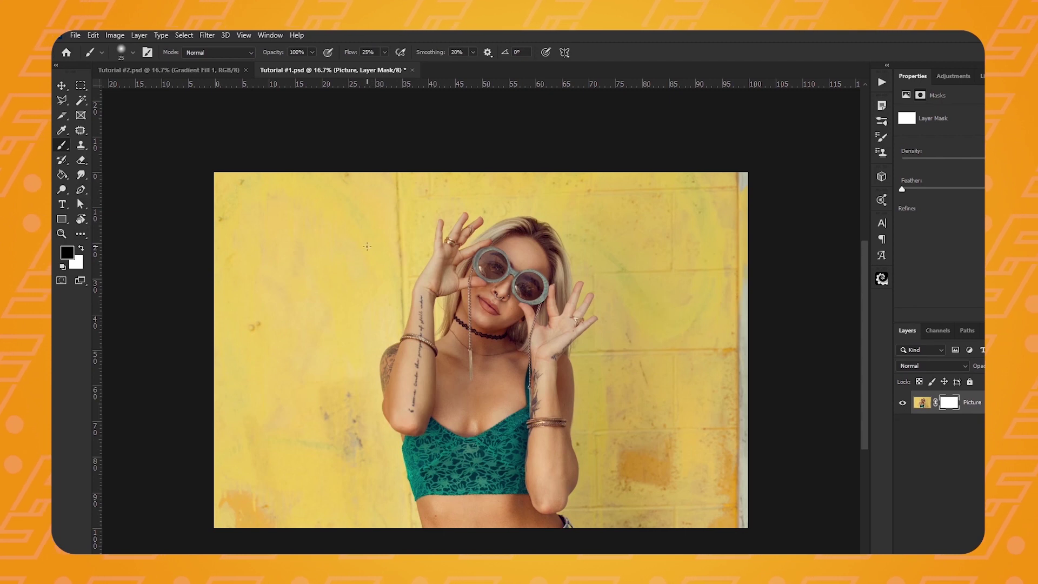
- Hide the wall's left edge with a large hard black brush at 100% flow, then reopen Tutorial #1.psd
key("bracketright")
key("bracketright")
key("bracketright")
key("bracketright")
key("bracketright")
key("bracketright")
key("bracketright")
key("bracketright")
key("bracketright")
key("bracketright")
key("bracketright")
key("bracketright")
key("bracketright")
key("bracketright")
key("bracketright")
key("bracketright")
key("bracketright")
key("bracketright")
key("bracketright")
key("shift+bracketright")
key("shift+bracketright")
key("shift+bracketright")
key("shift+bracketright")
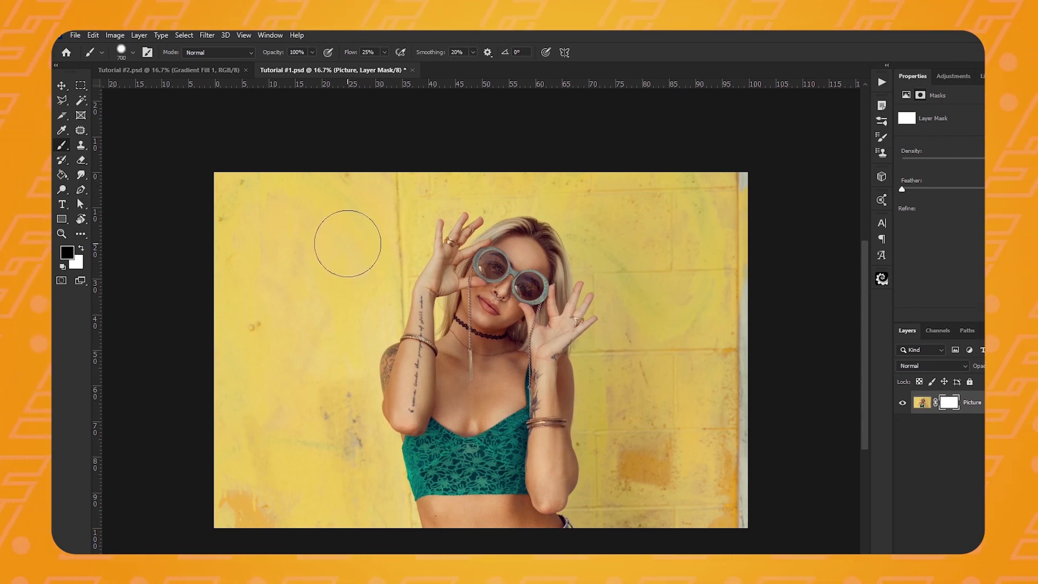
key("shift+0")
mouse_move(241, 186)
left_mouse_down()
mouse_move(247, 269)
mouse_move(256, 545)
mouse_move(252, 512)
mouse_move(272, 583)
mouse_move(266, 291)
mouse_move(458, 148)
mouse_move(664, 171)
mouse_move(769, 374)
mouse_move(726, 501)
mouse_move(655, 323)
mouse_move(638, 193)
mouse_move(551, 228)
mouse_move(528, 303)
left_mouse_up()
key("bracketright")
key("bracketright")
key("bracketright")
key("bracketright")
key("bracketright")
key("bracketleft")
key("bracketleft")
key("bracketleft")
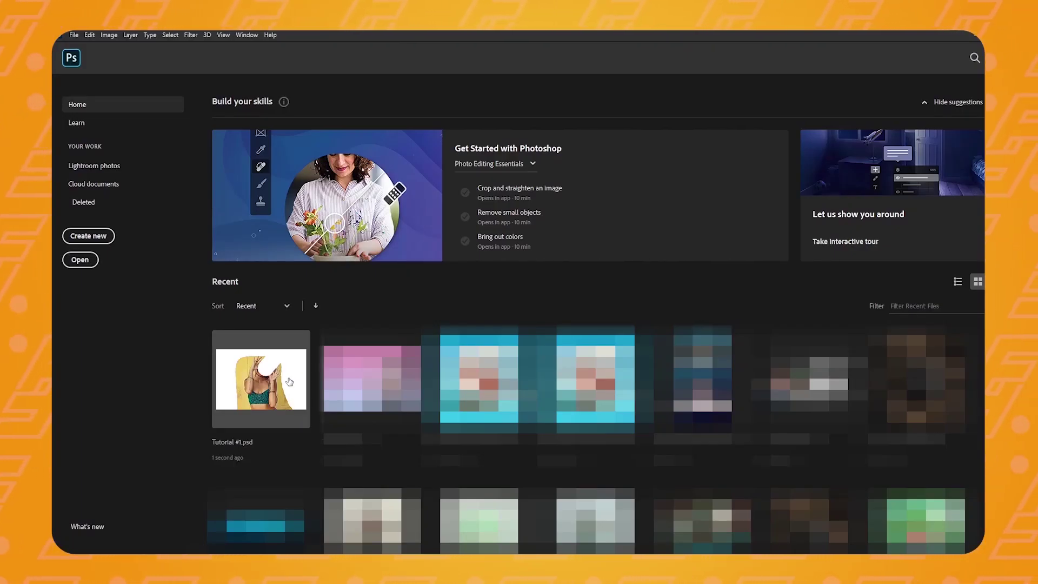
left_click(289, 382)
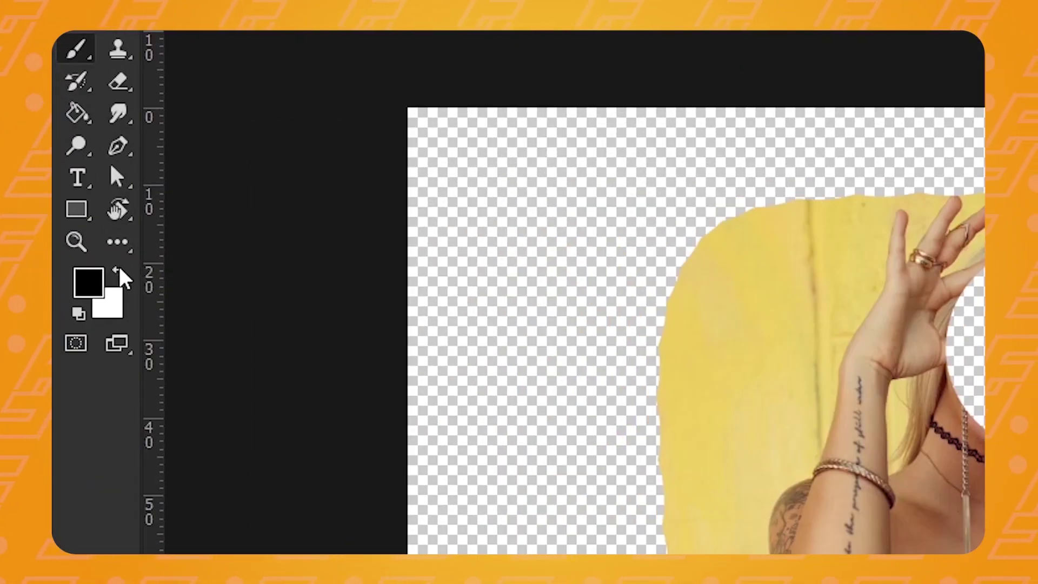
- Switch to white and paint the woman's face back in on the Picture layer's mask
left_click(79, 223)
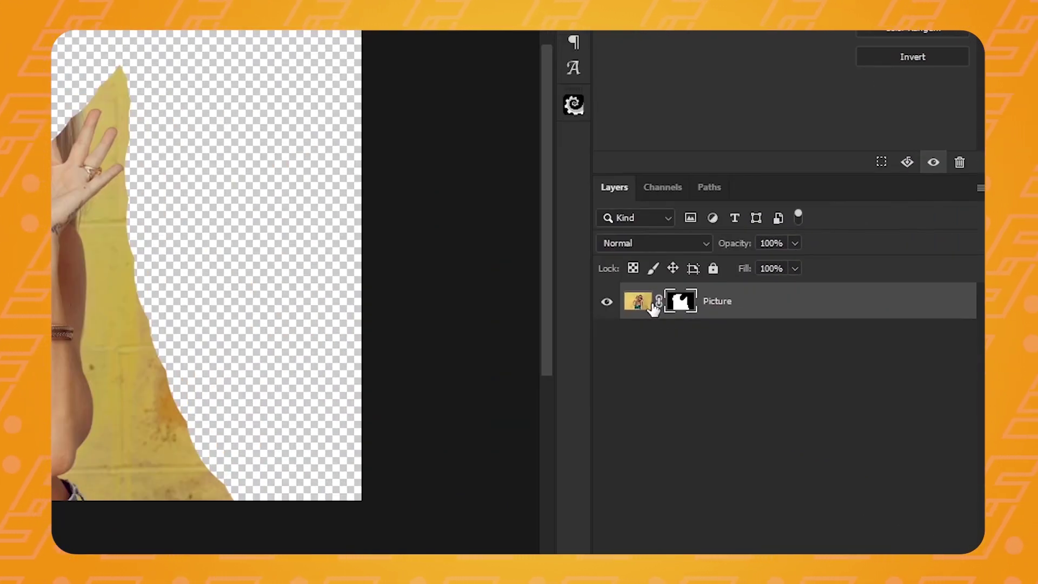
left_click(826, 357)
left_click(680, 301)
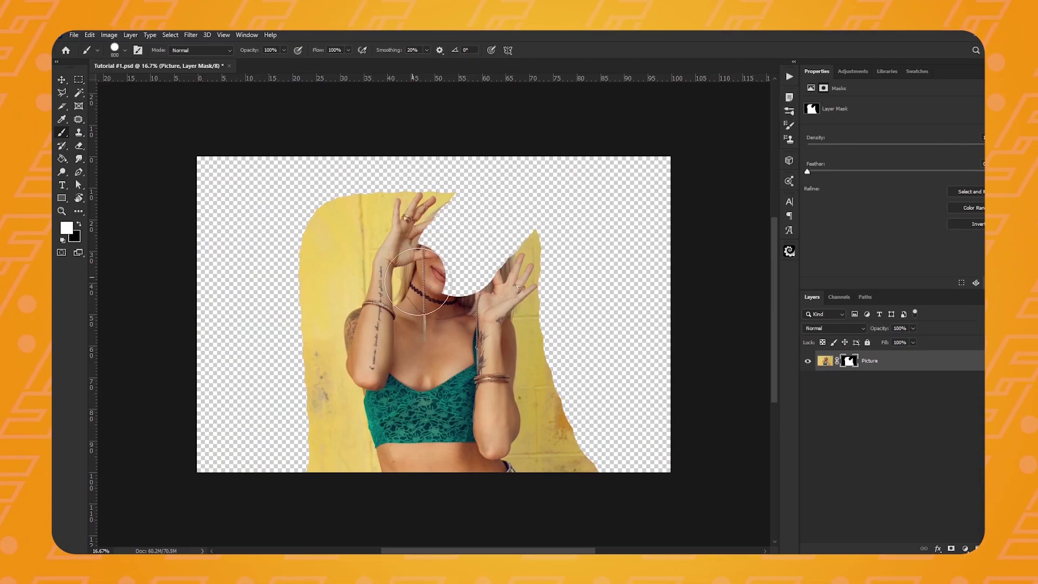
mouse_move(417, 281)
left_mouse_down()
mouse_move(451, 276)
mouse_move(425, 262)
mouse_move(431, 246)
mouse_move(489, 259)
mouse_move(431, 224)
left_mouse_up()
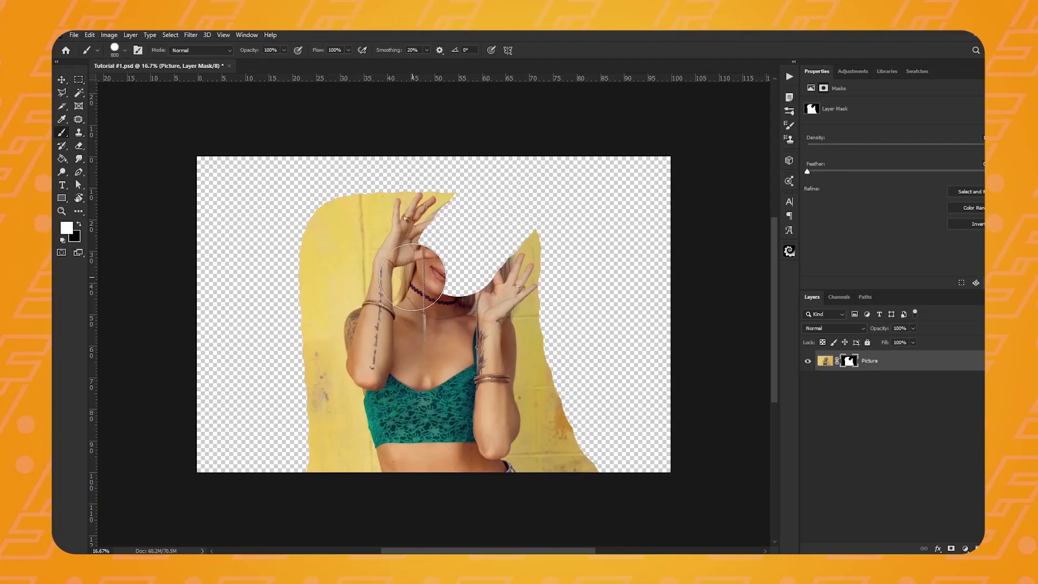
- Paint white over the remaining face area on the mask
mouse_move(412, 277)
left_mouse_down()
mouse_move(466, 298)
mouse_move(420, 251)
mouse_move(486, 267)
mouse_move(439, 223)
left_mouse_up()
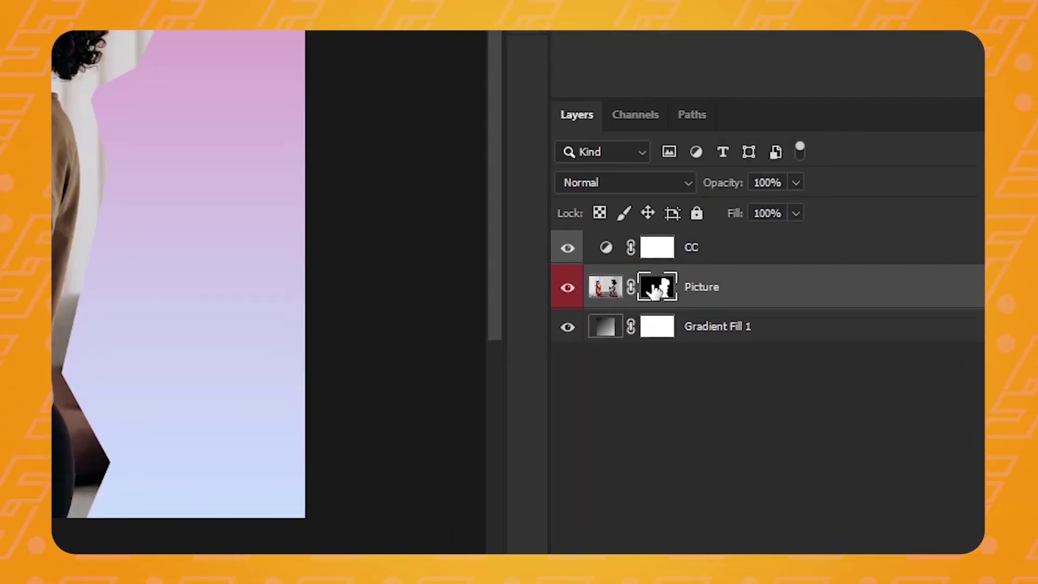
- Unlink the photo from its mask, then slide it, scale it to about 46% and rotate about 95°
left_click(631, 287)
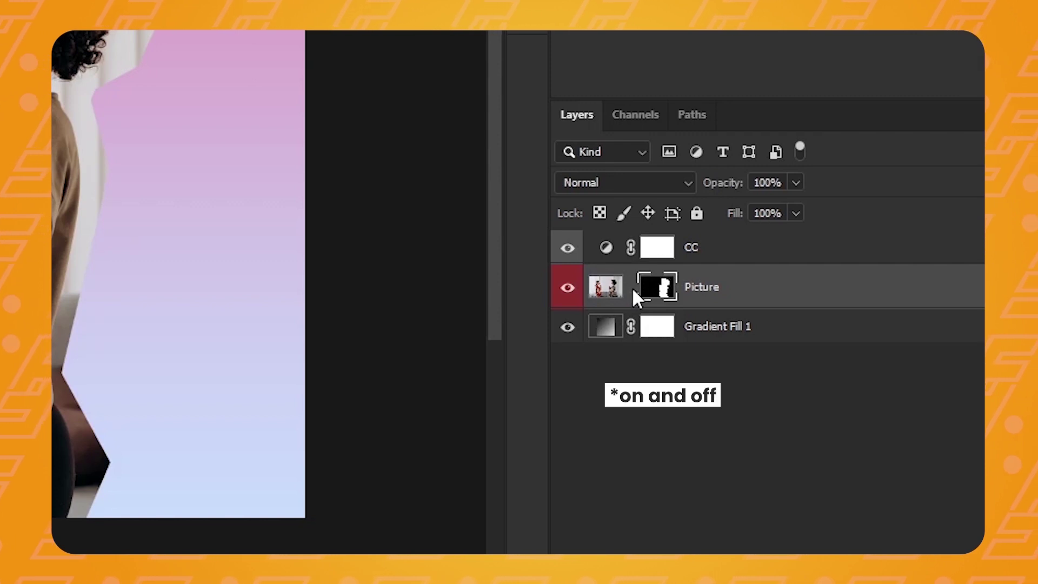
left_click(605, 287)
key("ctrl+t")
mouse_move(513, 306)
left_mouse_down()
mouse_move(431, 306)
mouse_move(527, 306)
left_mouse_up()
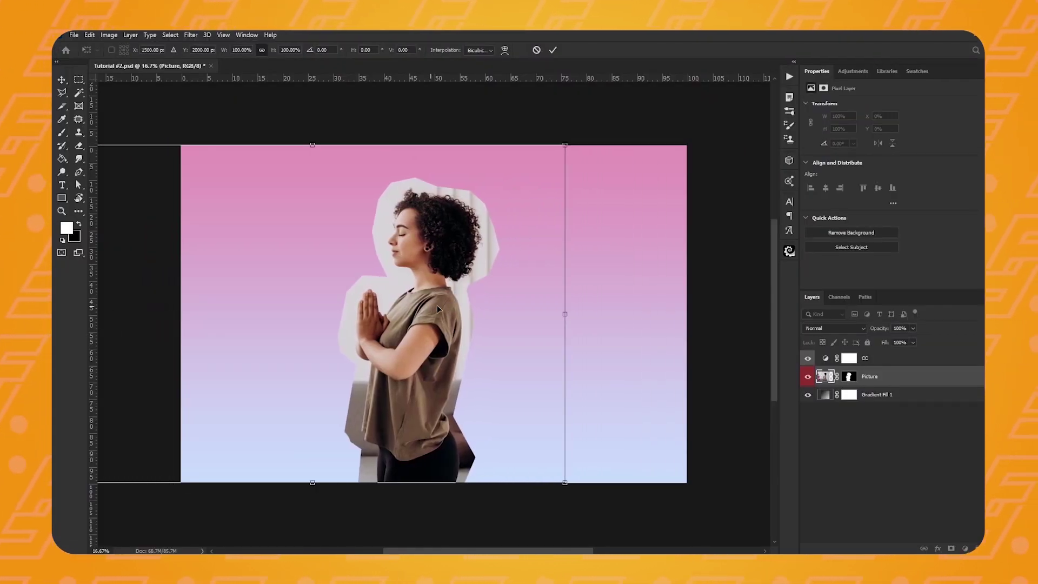
left_click_drag(658, 130, 523, 218)
mouse_move(535, 211)
left_mouse_down()
mouse_move(557, 301)
mouse_move(481, 435)
mouse_move(458, 428)
mouse_move(467, 292)
mouse_move(521, 325)
left_mouse_up()
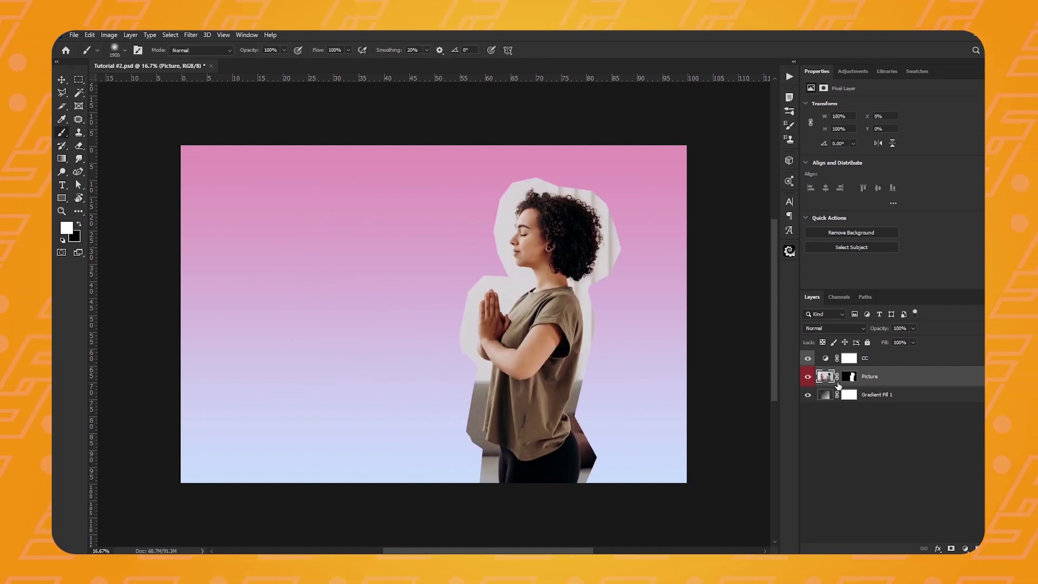
- Target the Picture layer's mask with default black and white colours and start Free Transform
left_click(847, 378)
key("x")
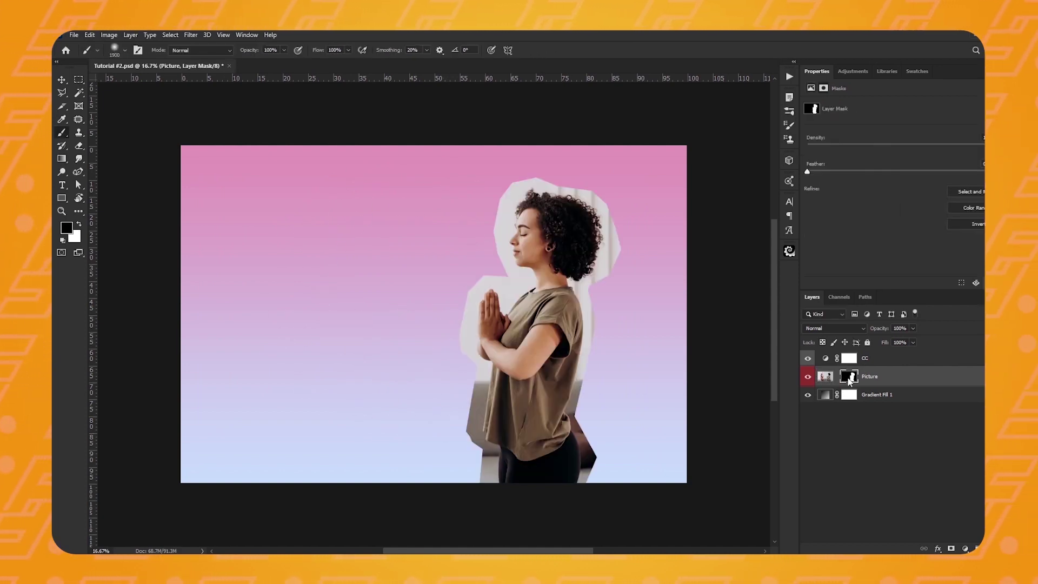
key("ctrl+t")
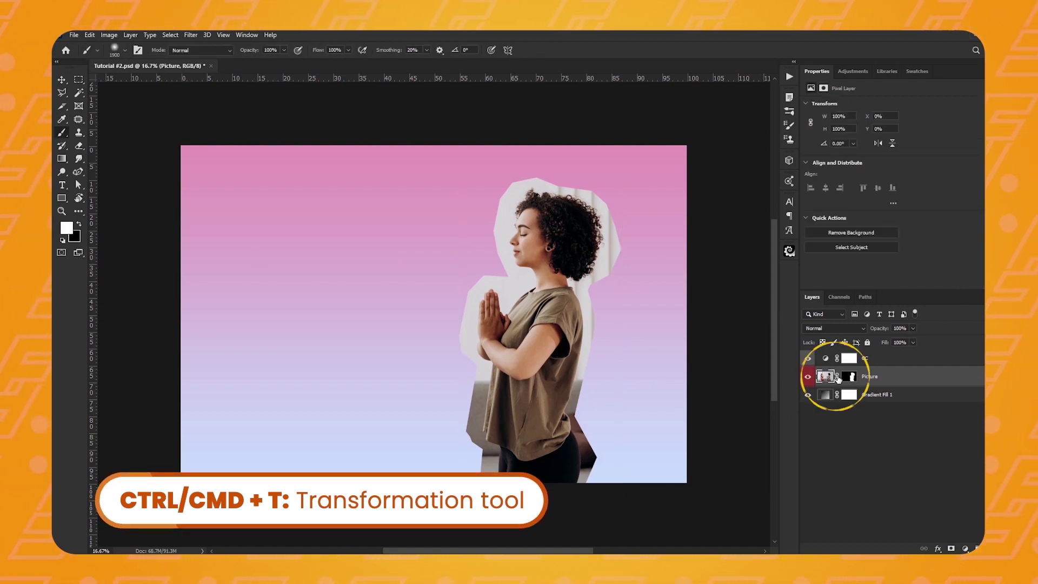
- Flip the Picture layer's mask horizontally by setting its unlinked width to -100
left_click(847, 379)
key("x")
key("ctrl+t")
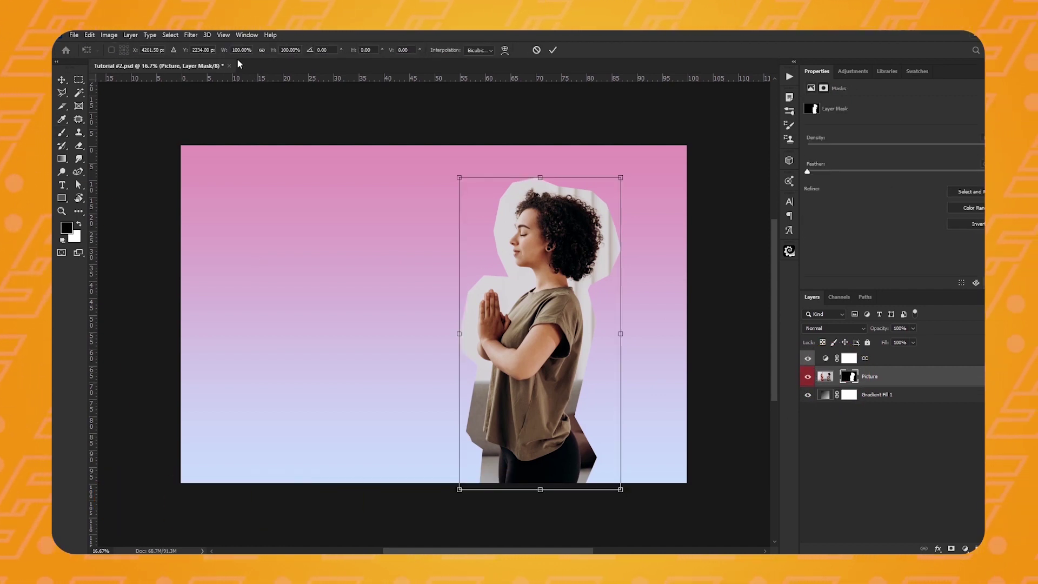
left_click(261, 49)
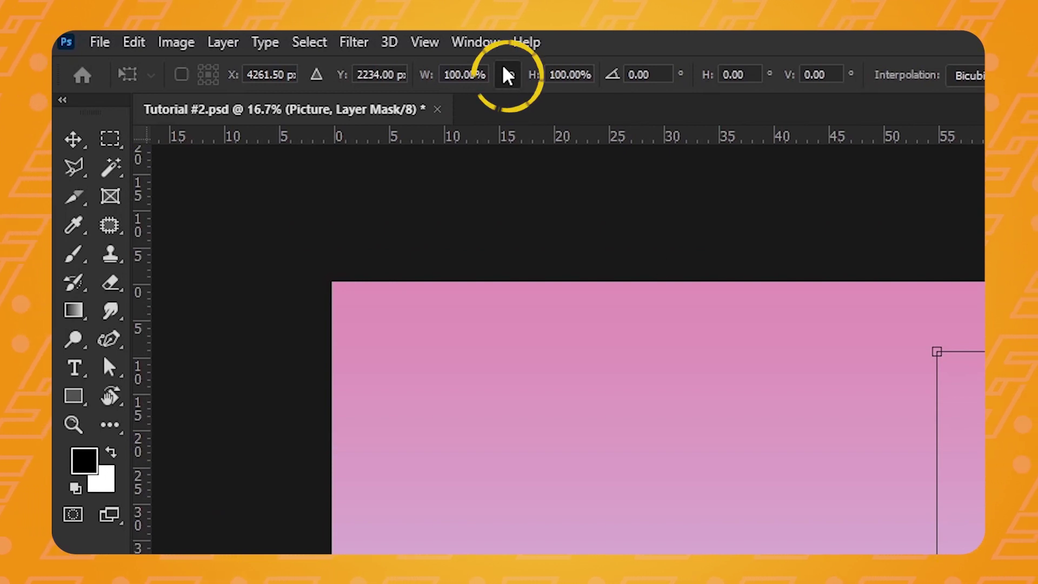
left_click(463, 76)
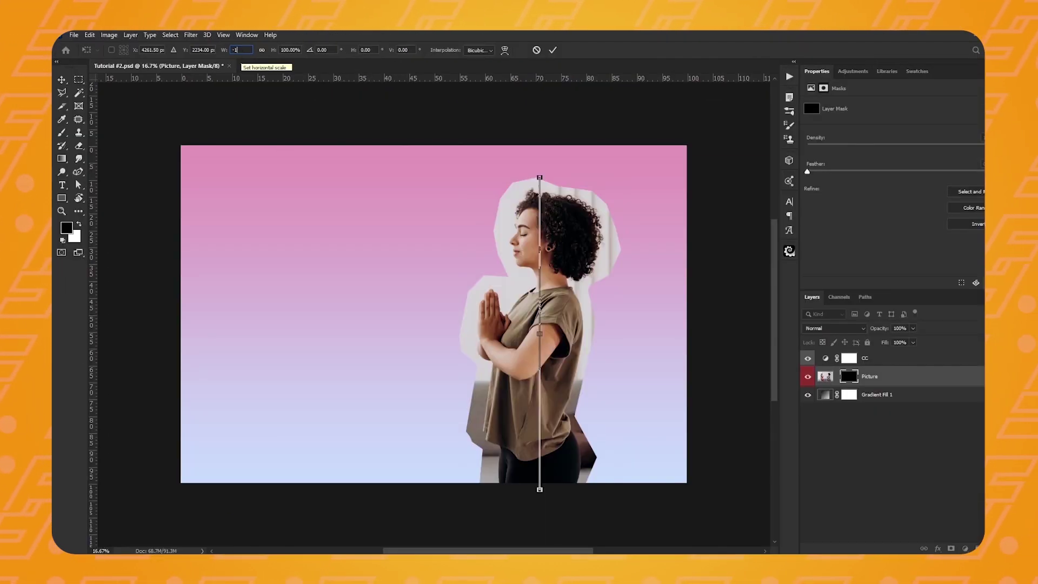
type("-100")
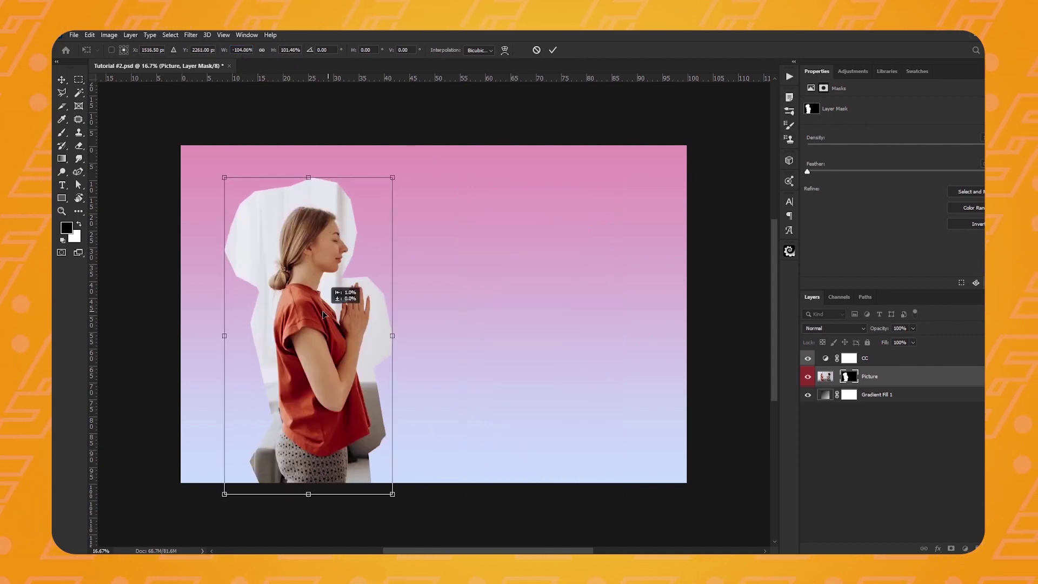
- Warp the mask, bending its top edge and pulling its lower left outward, and apply
right_click(287, 307)
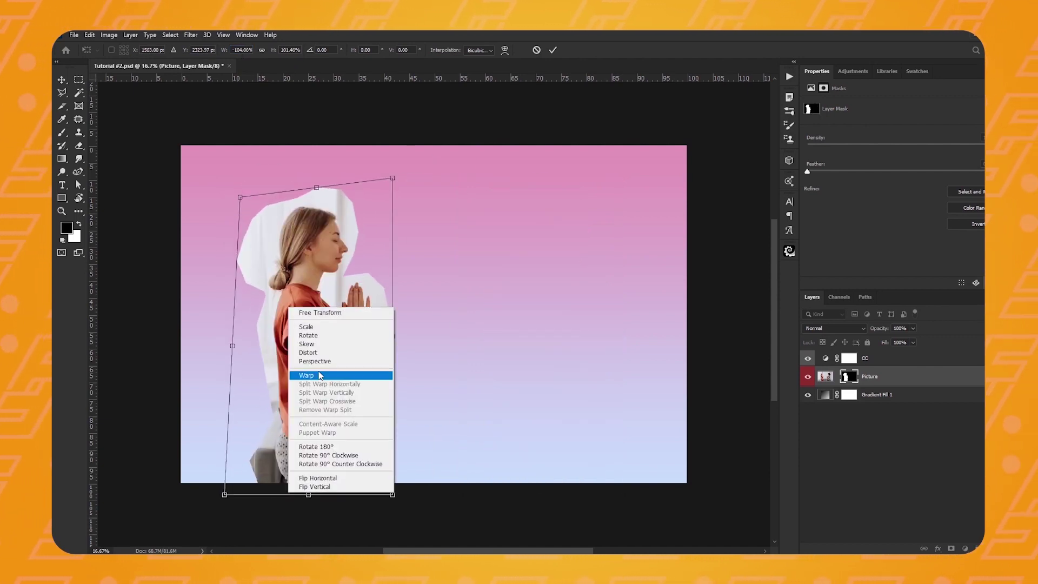
left_click(303, 353)
left_click_drag(269, 237, 281, 195)
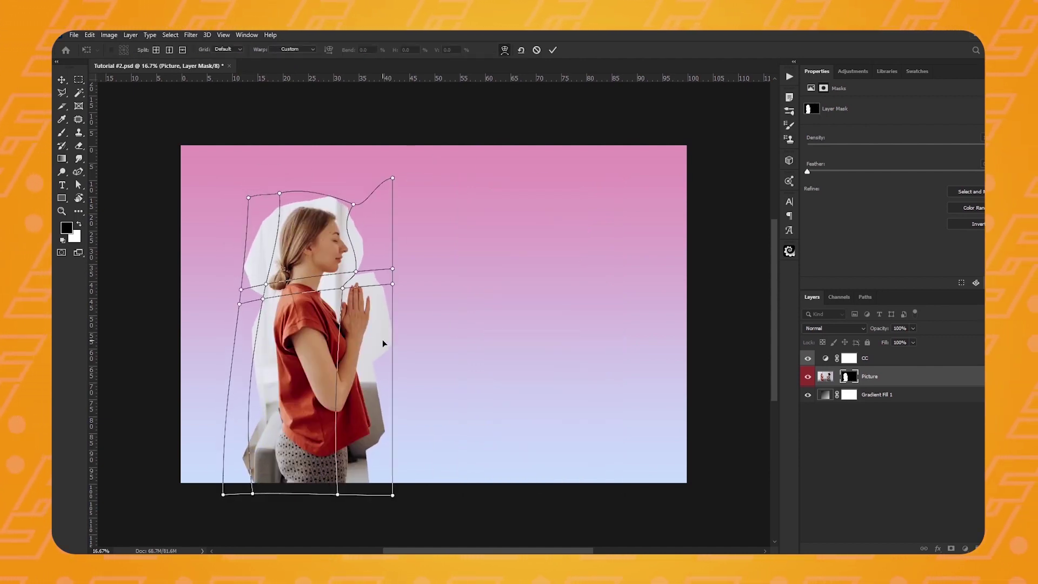
left_click_drag(269, 456, 254, 483)
key("Return")
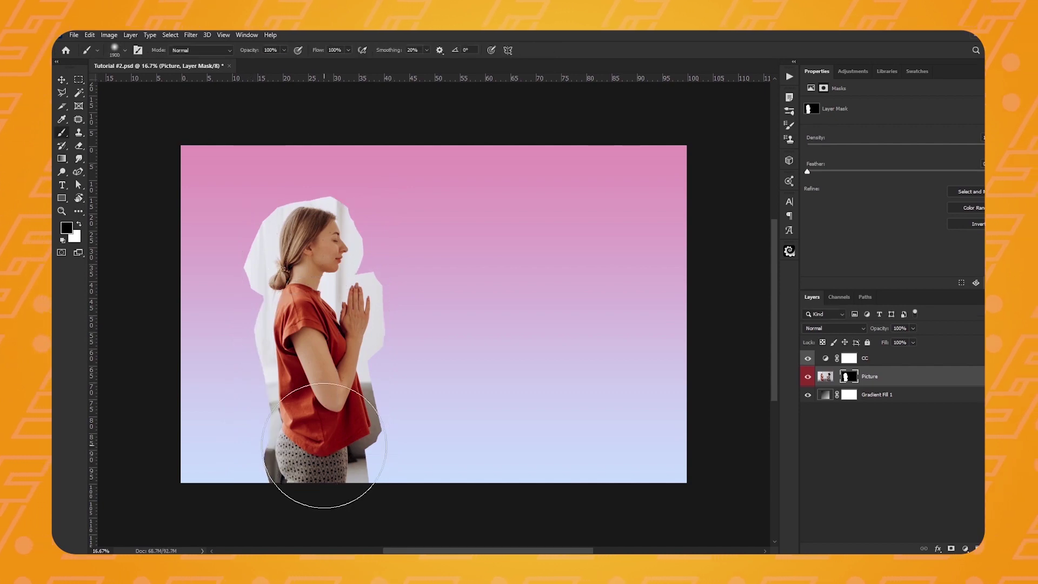